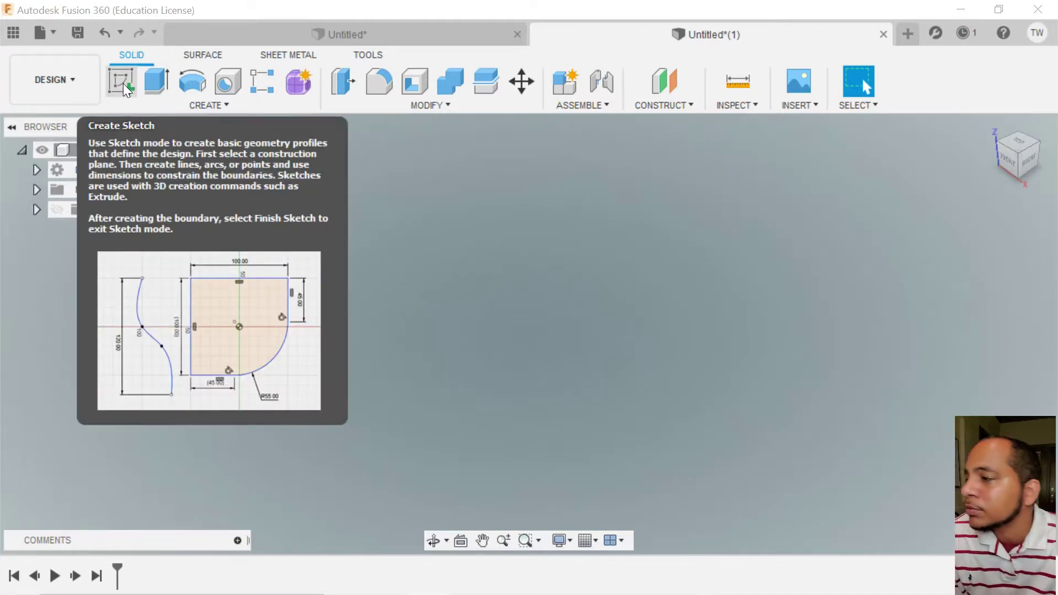
Create a new sketch on the horizontal XY origin plane, viewed squarely from the top
left_click(124, 83)
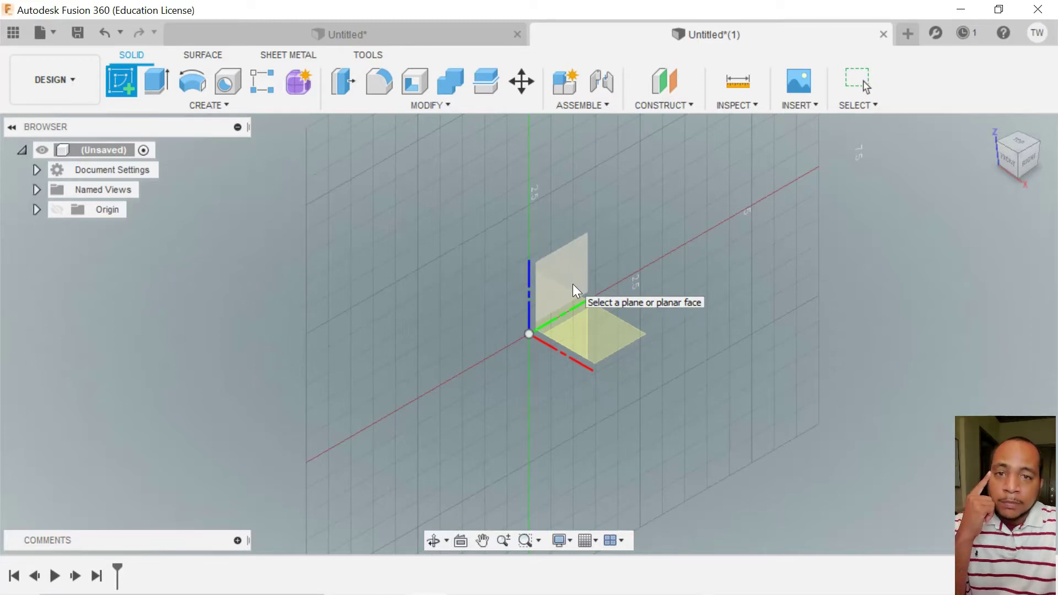
left_click(1022, 144)
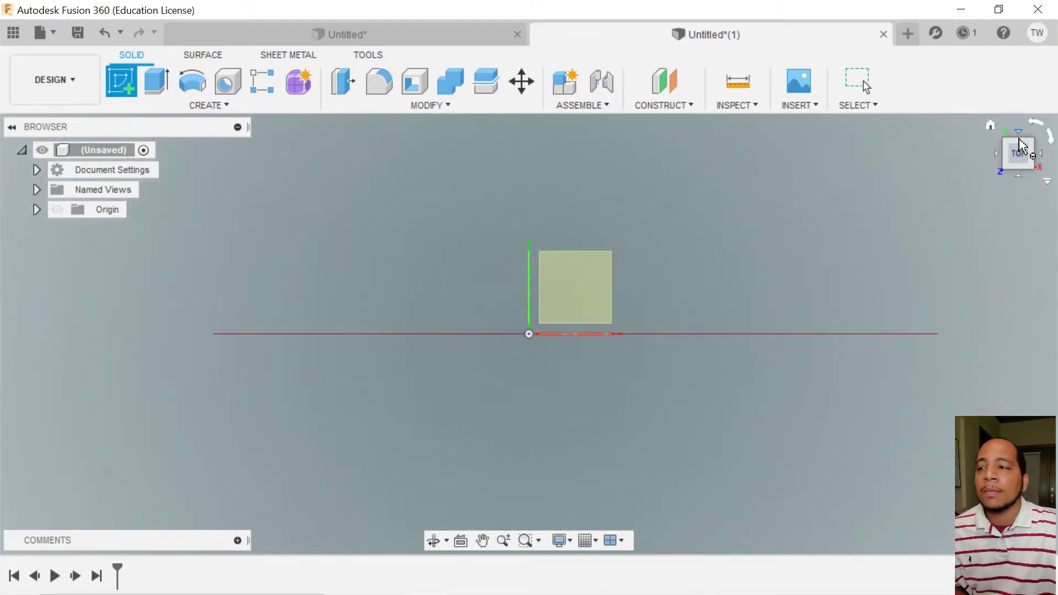
left_click(1019, 148)
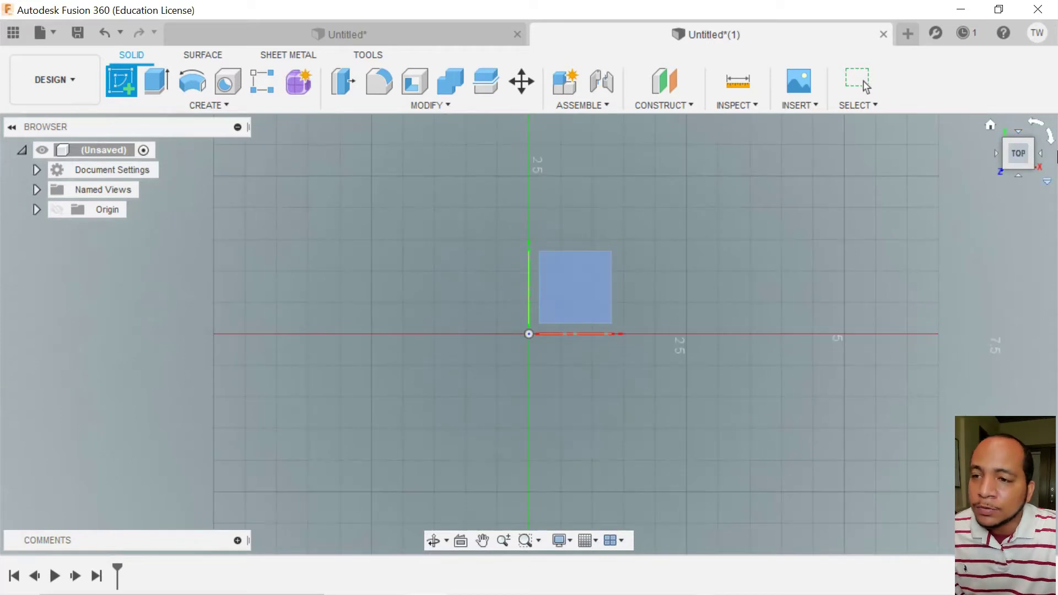
left_click(1039, 127)
left_click(1050, 135)
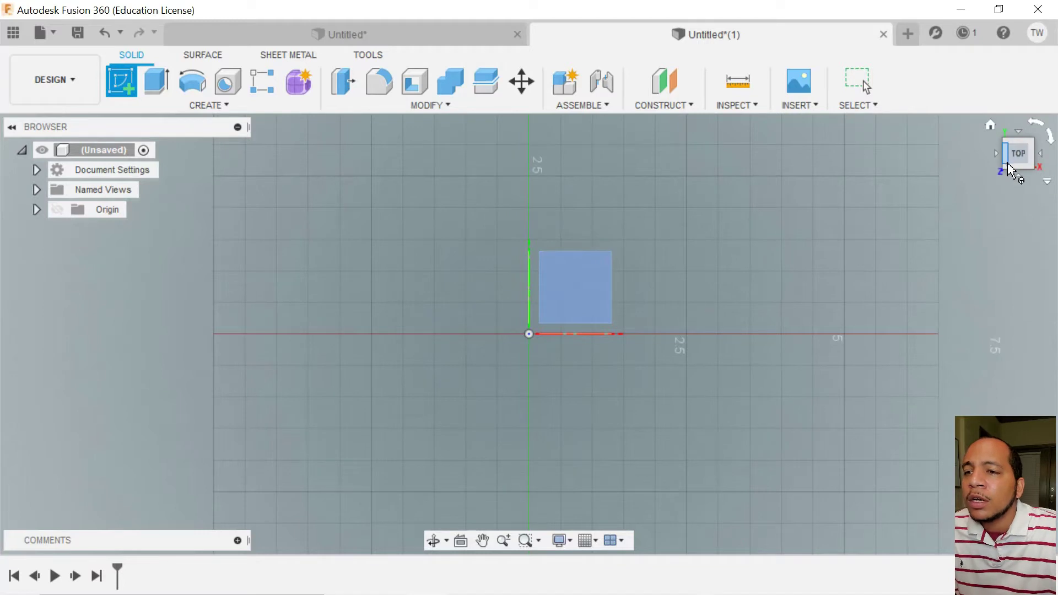
mouse_move(1018, 165)
left_mouse_down()
mouse_move(1044, 129)
mouse_move(1036, 155)
mouse_move(991, 165)
mouse_move(1008, 150)
mouse_move(1053, 175)
left_mouse_up()
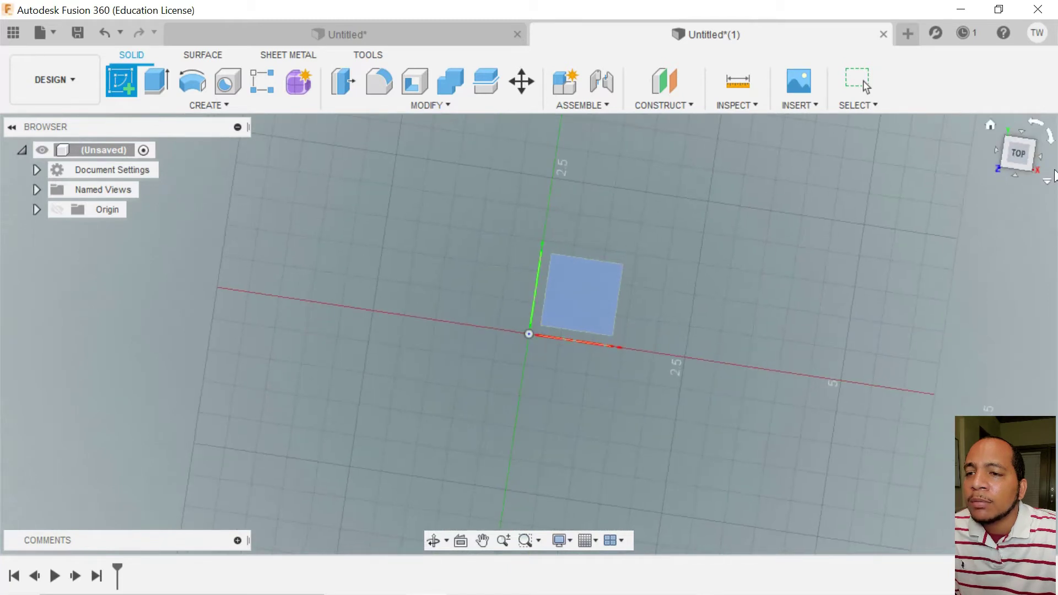
left_click(1022, 161)
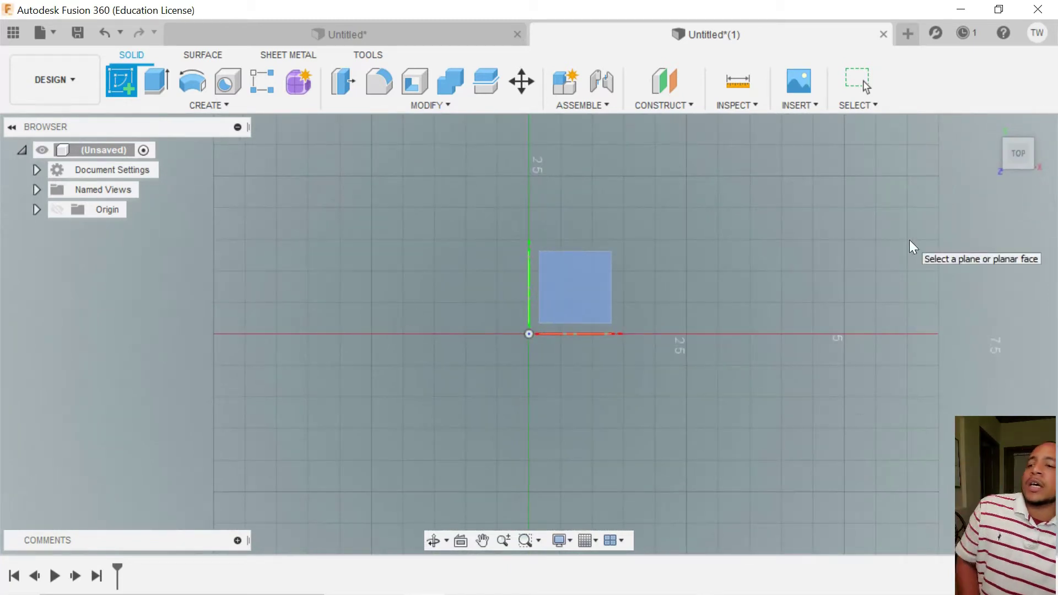
left_click(560, 272)
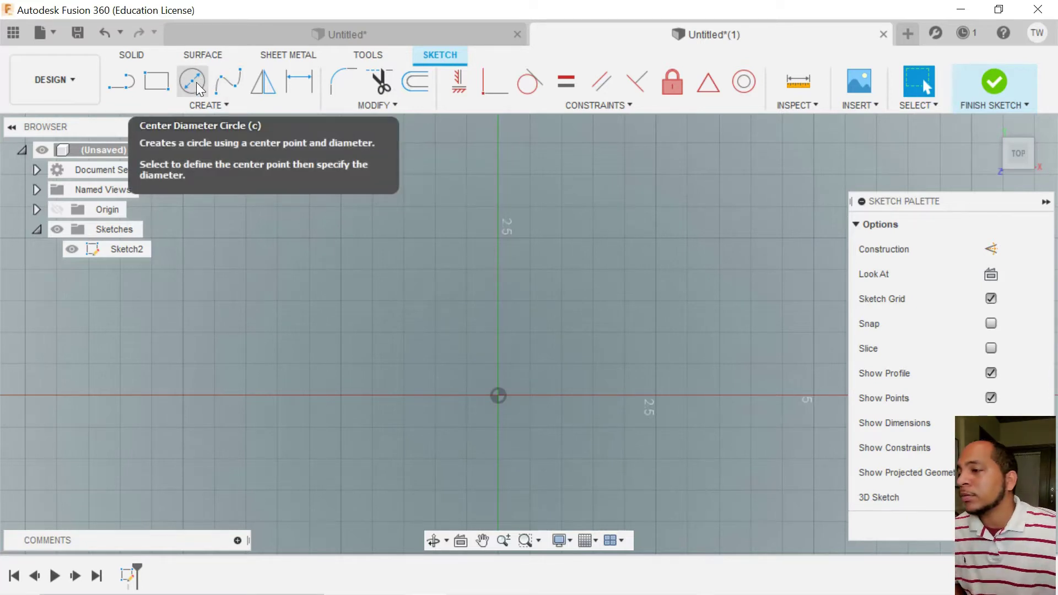
Turn on grid snapping and draw a 5 in center-diameter circle centred 2.5 in along both axes from the origin
left_click(210, 103)
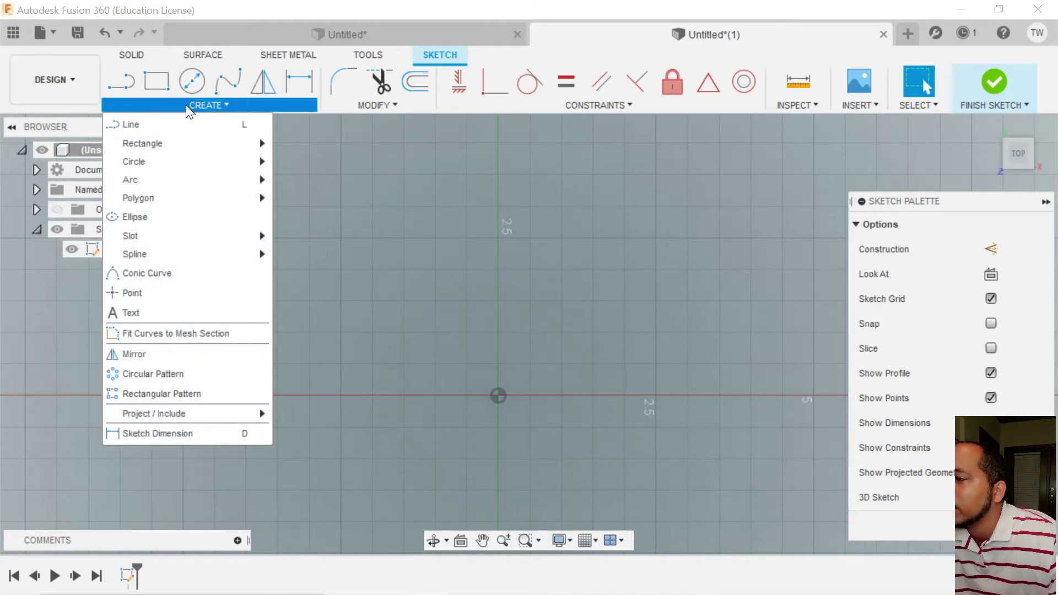
mouse_move(197, 161)
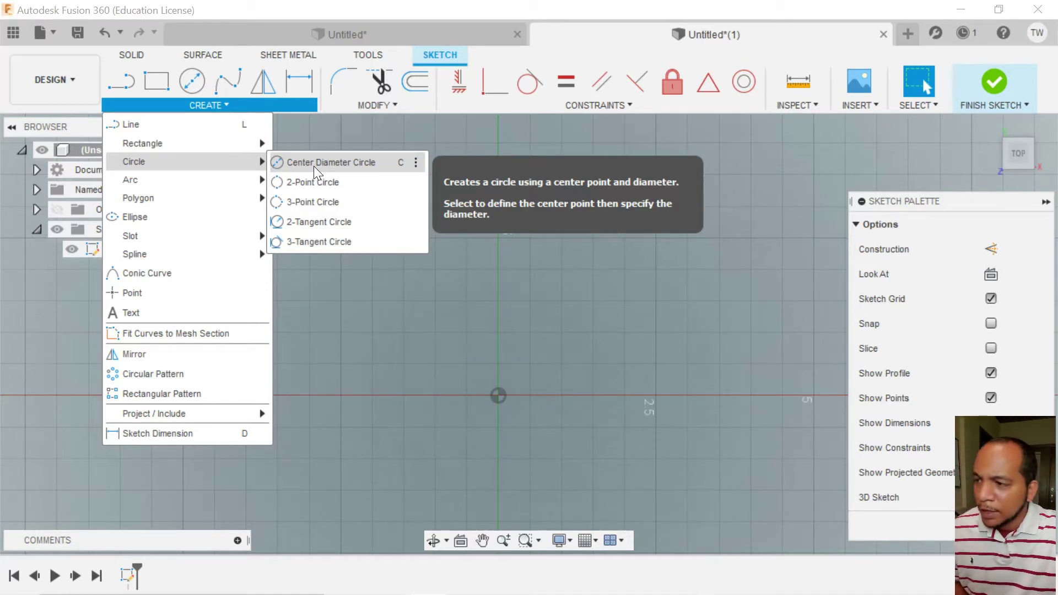
left_click(344, 166)
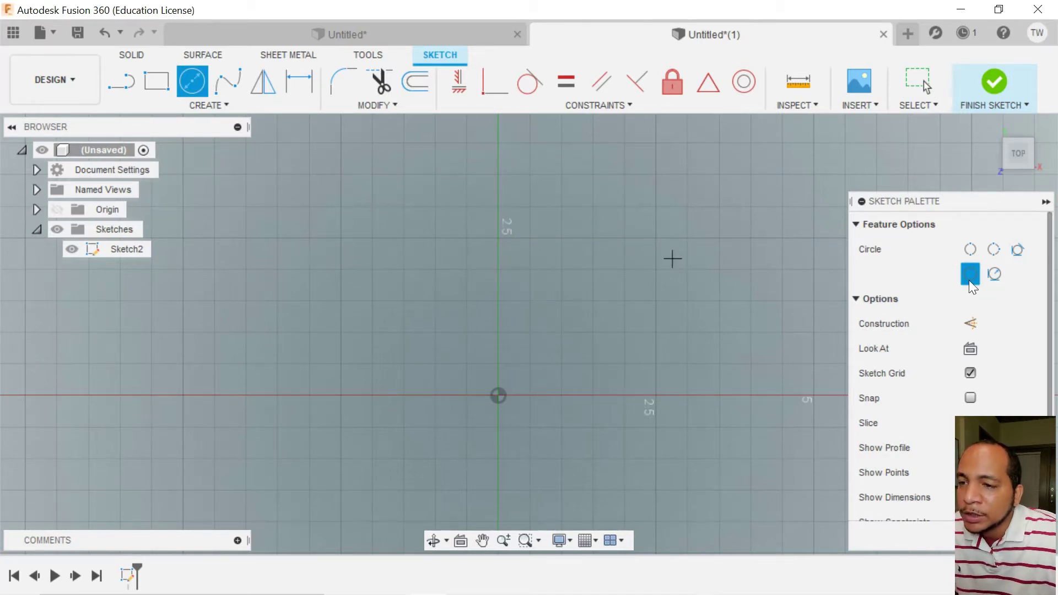
left_click(967, 250)
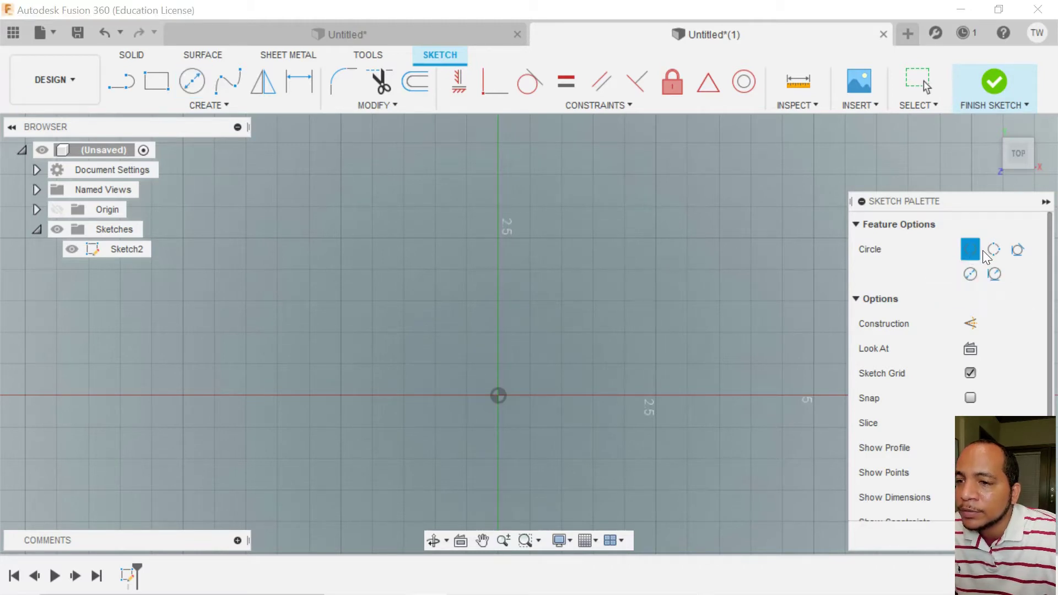
left_click(969, 274)
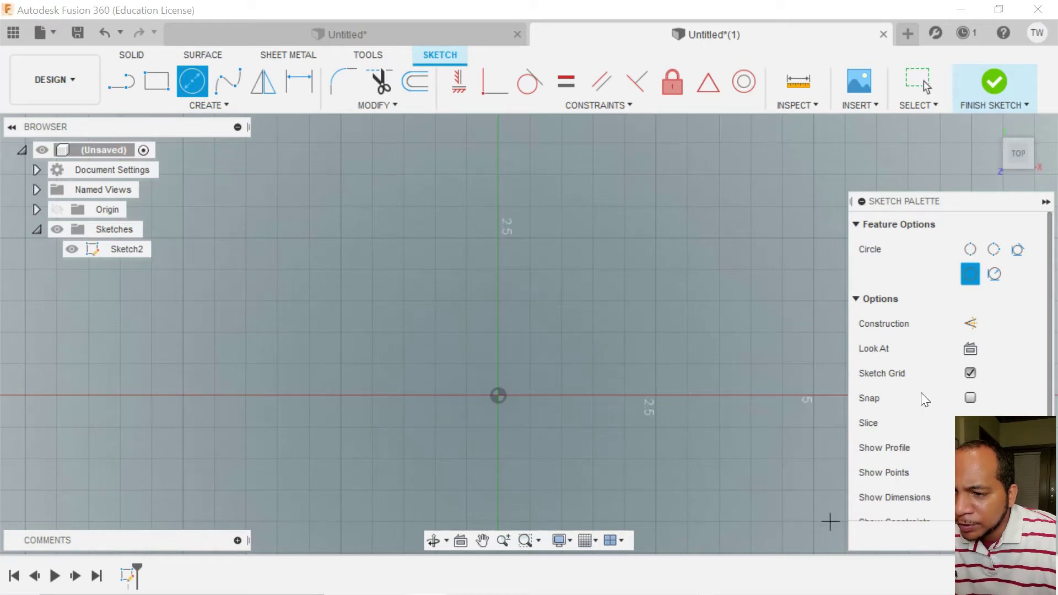
scroll(915, 463, "down", 3)
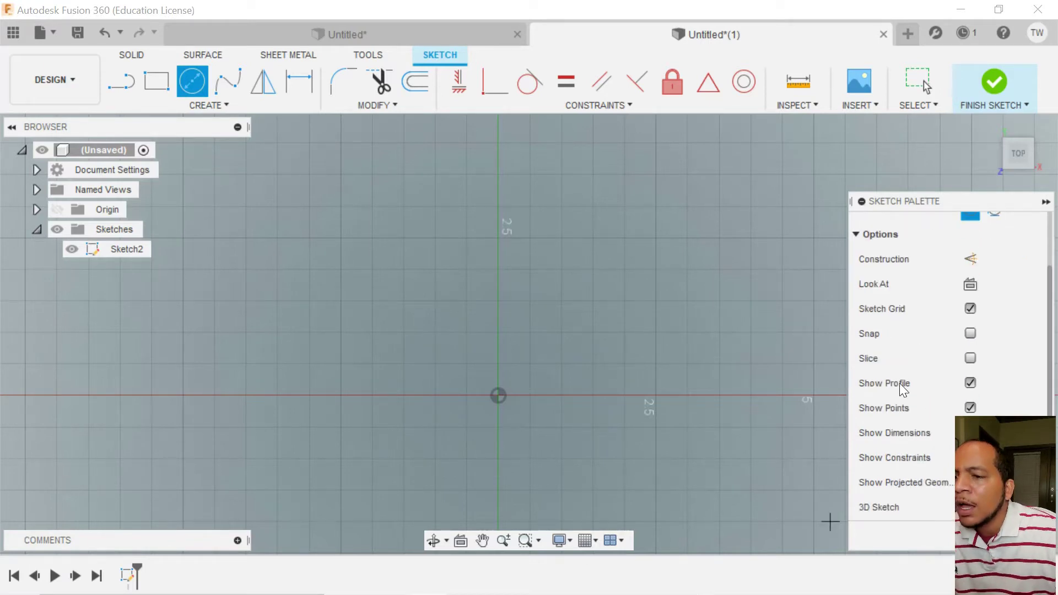
left_click(970, 333)
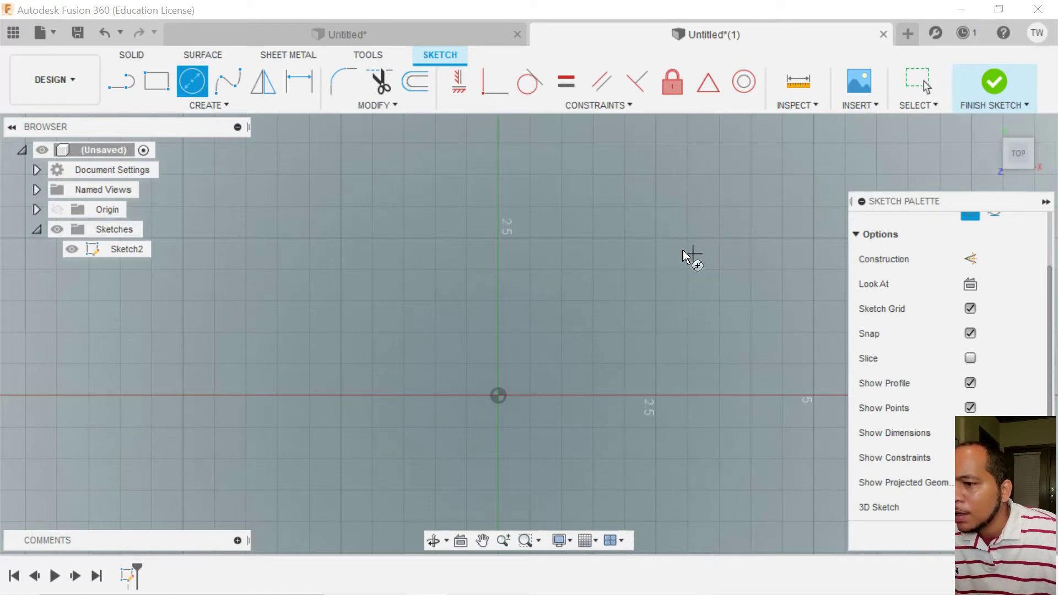
left_click(656, 238)
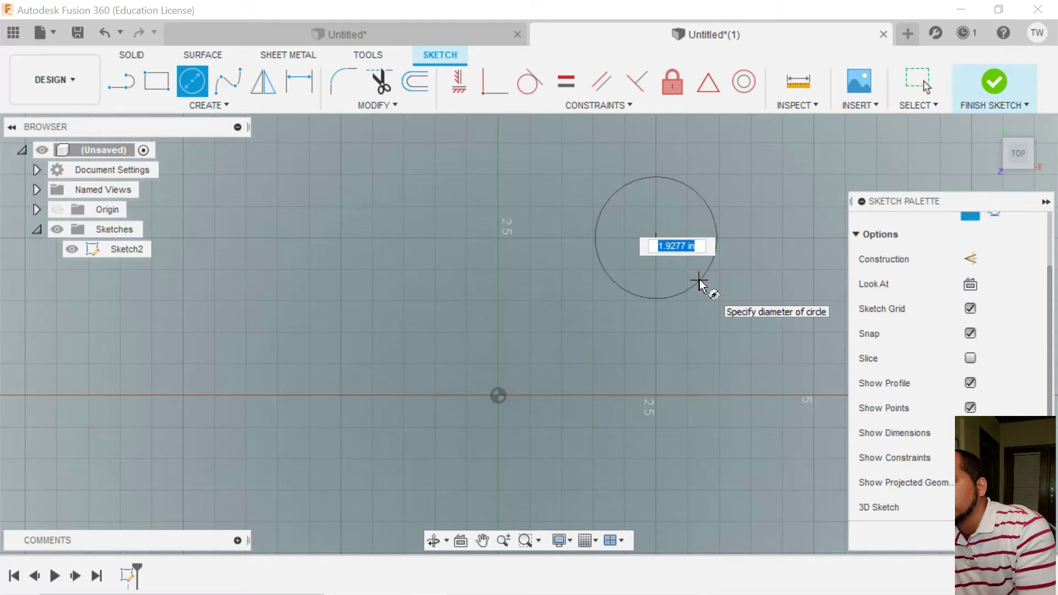
type("5")
key("Return")
key("Escape")
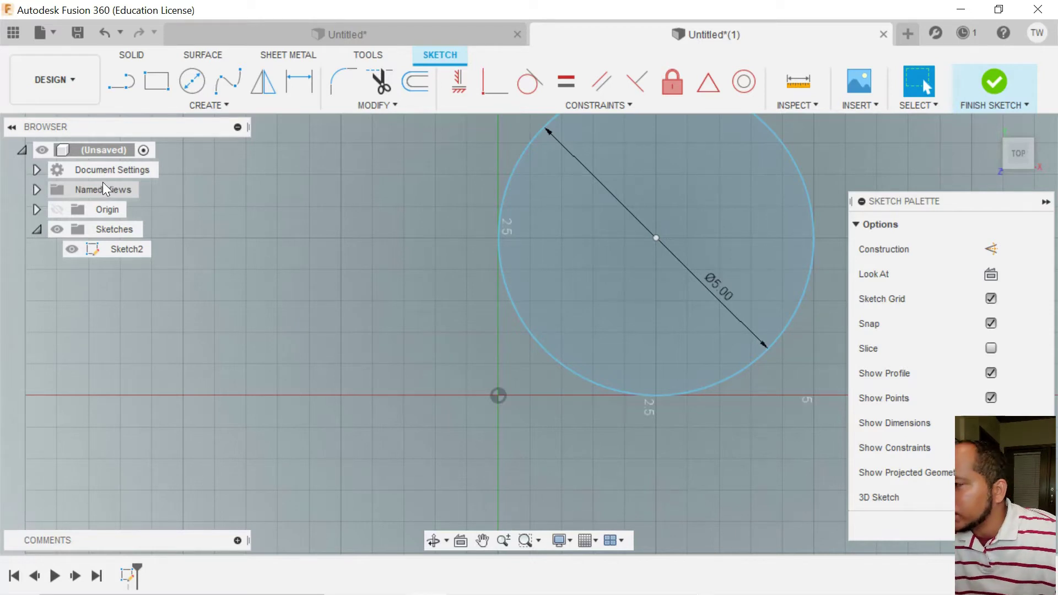
Check the available unit types in the document settings, keeping Inch as the active unit
left_click(35, 170)
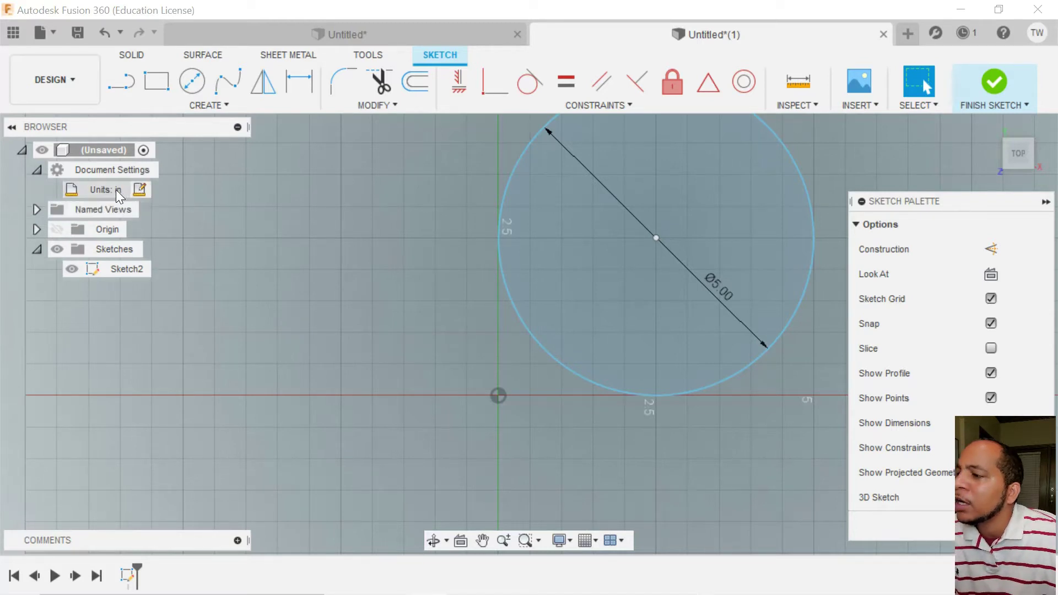
mouse_move(104, 191)
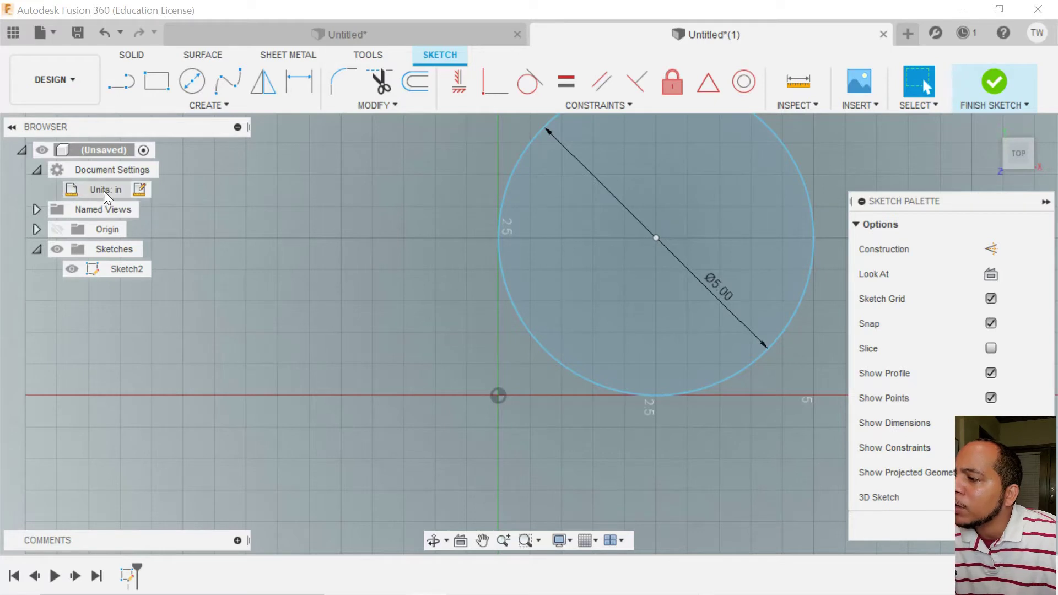
left_click(138, 191)
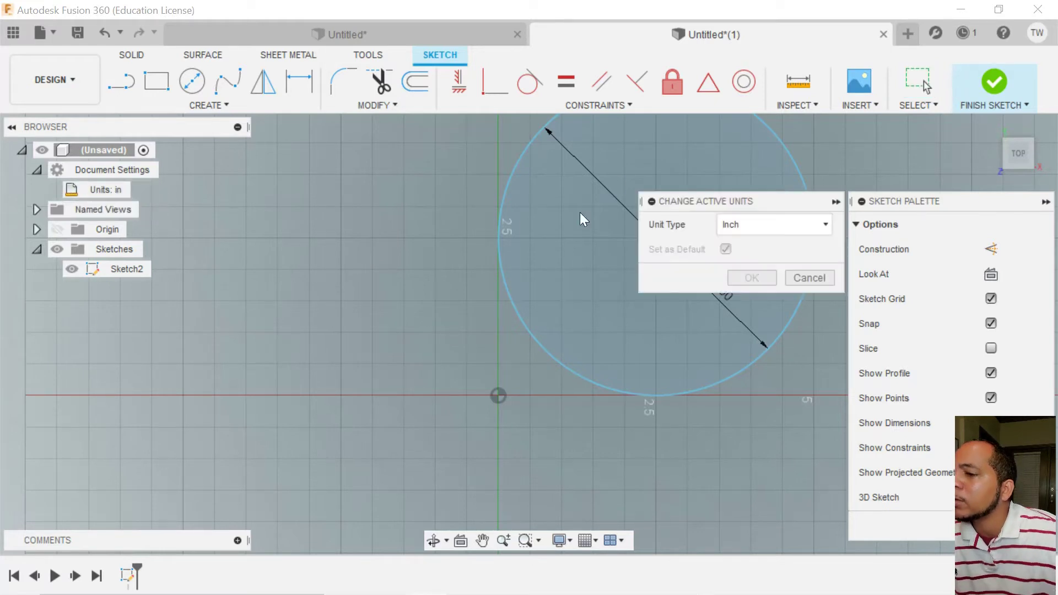
left_click(765, 226)
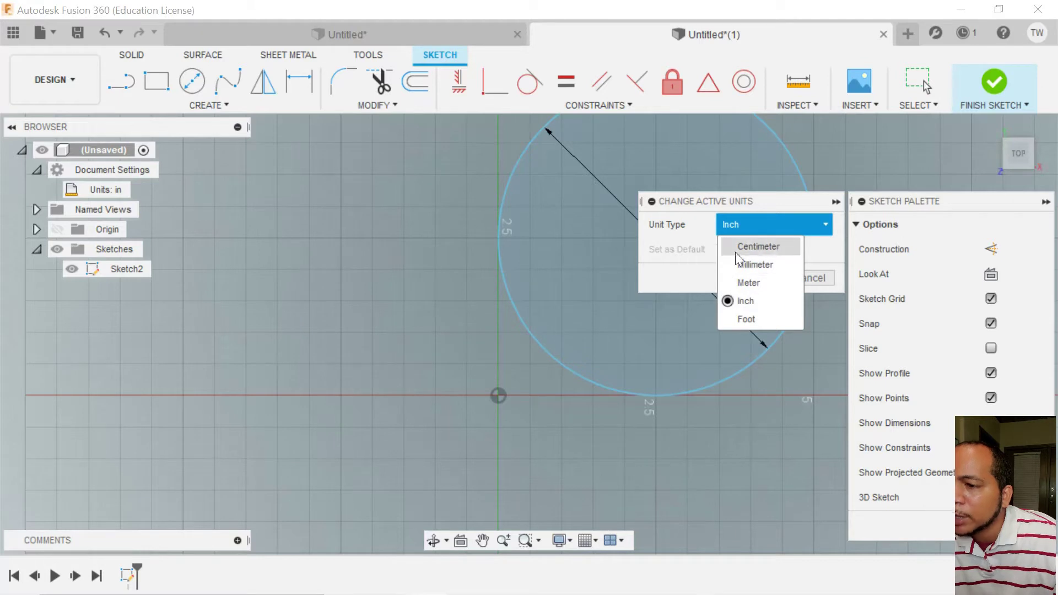
left_click(774, 306)
left_click(793, 281)
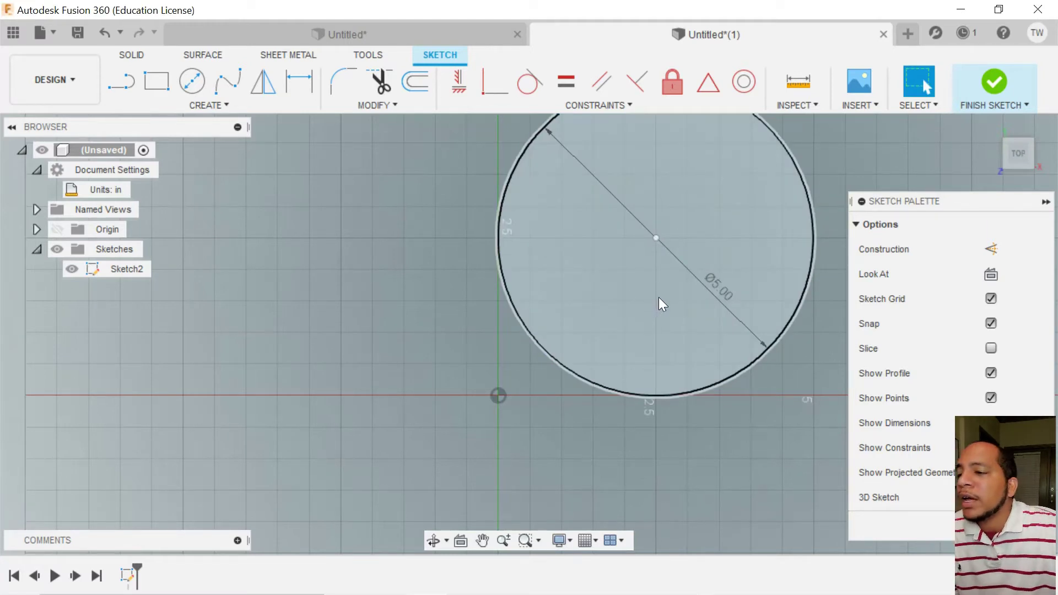
left_click(658, 296)
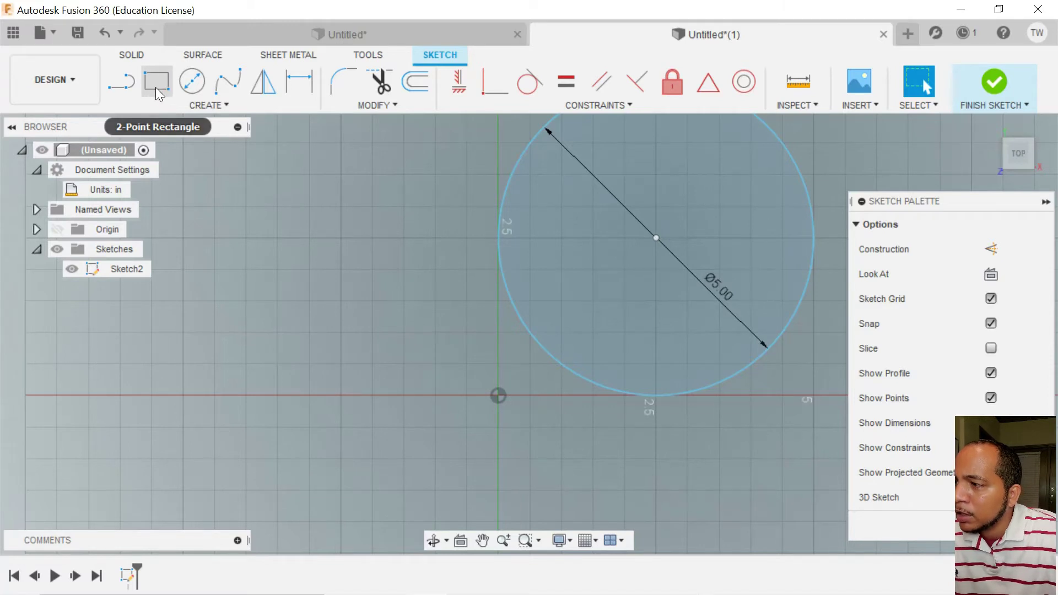
Draw a 2-point rectangle 3 in high and 5 in wide beside the circle, starting 7.5 in across from the origin
left_click(220, 108)
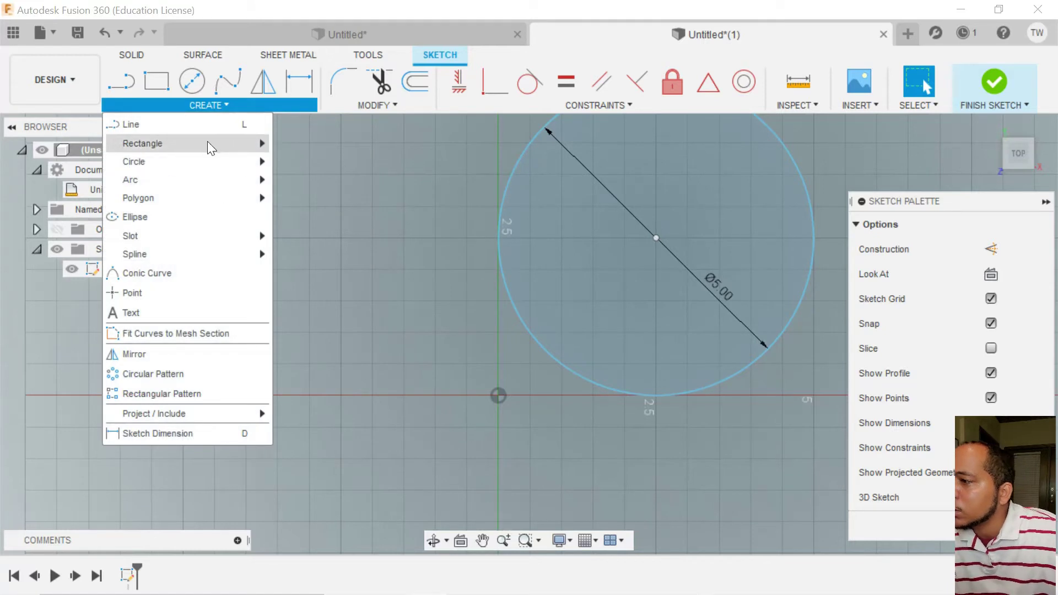
mouse_move(203, 141)
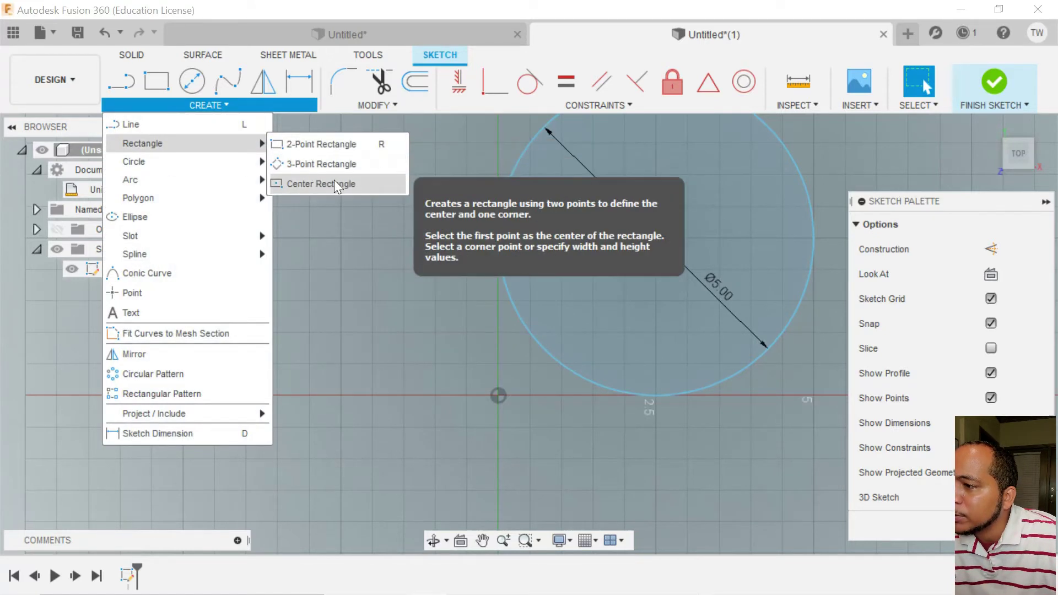
left_click(376, 143)
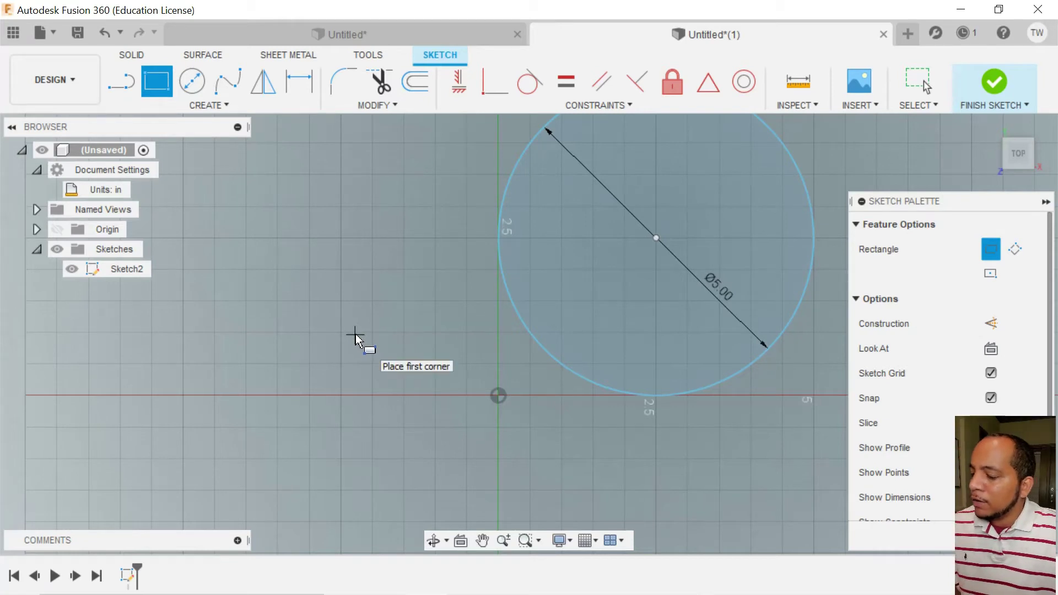
scroll(355, 338, "down", 1)
scroll(355, 339, "up", 1)
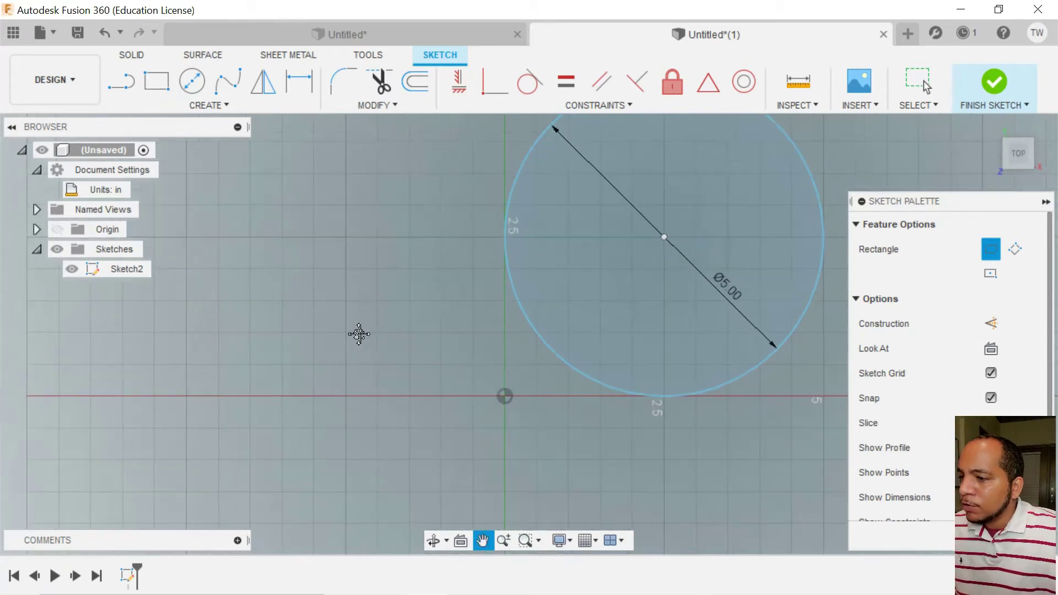
middle_click_drag(357, 332, 508, 335)
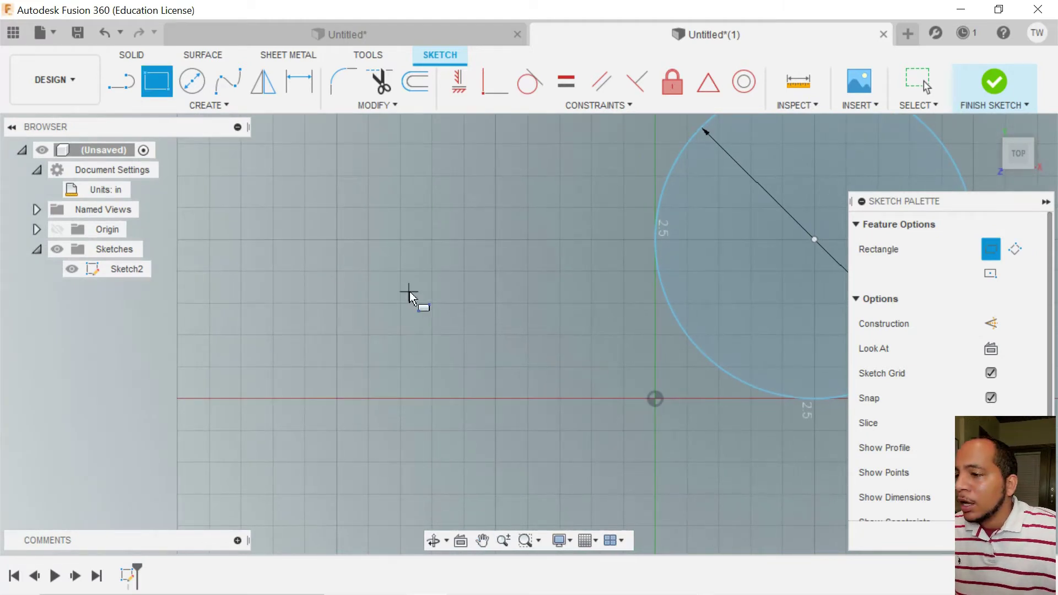
mouse_move(408, 295)
middle_mouse_down()
mouse_move(555, 296)
mouse_move(500, 229)
mouse_move(464, 324)
mouse_move(589, 283)
mouse_move(486, 250)
mouse_move(479, 259)
mouse_move(641, 287)
middle_mouse_up()
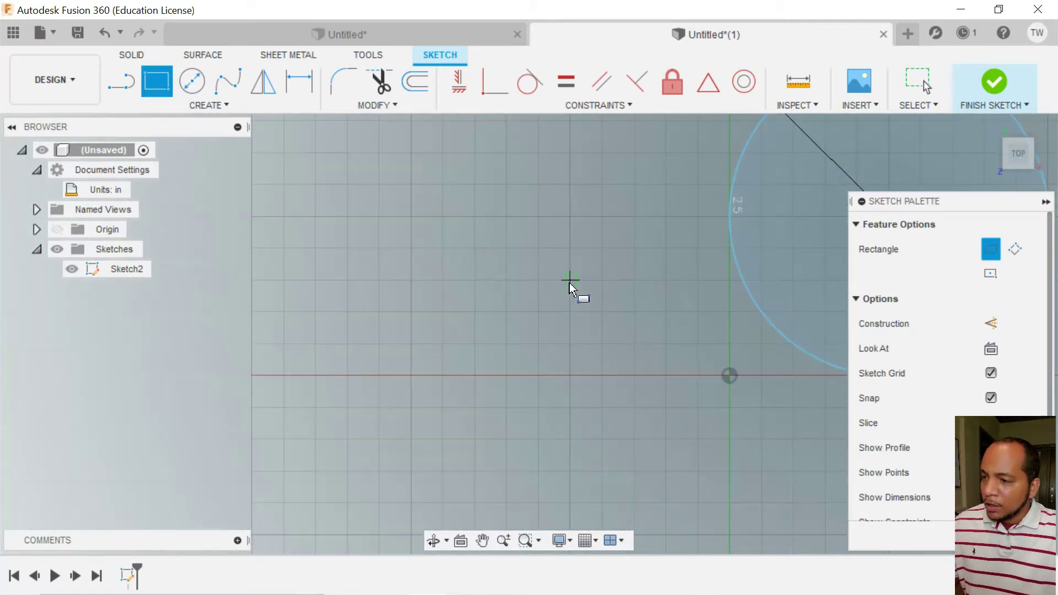
mouse_move(569, 283)
middle_mouse_down("shift")
mouse_move(560, 193)
mouse_move(560, 302)
mouse_move(493, 299)
mouse_move(510, 257)
mouse_move(519, 260)
middle_mouse_up("shift")
left_click(1016, 146)
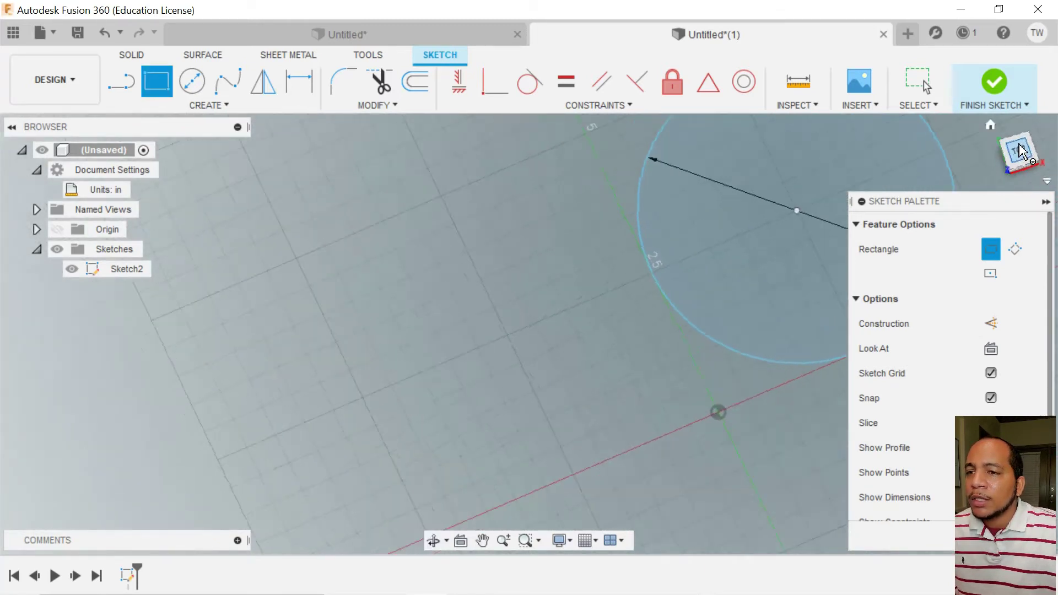
scroll(637, 318, "down", 2)
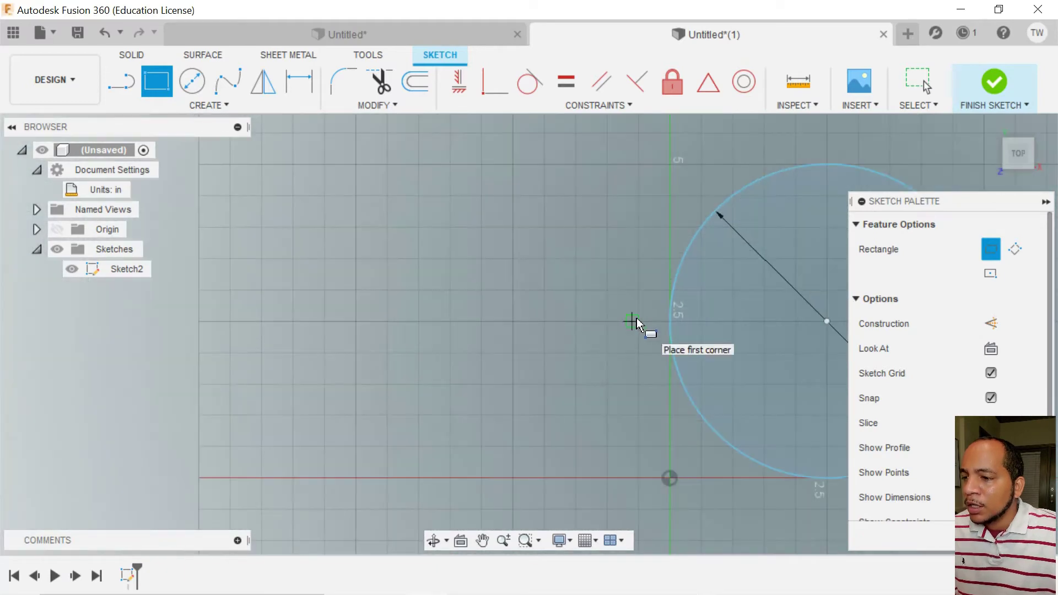
scroll(637, 320, "up", 2)
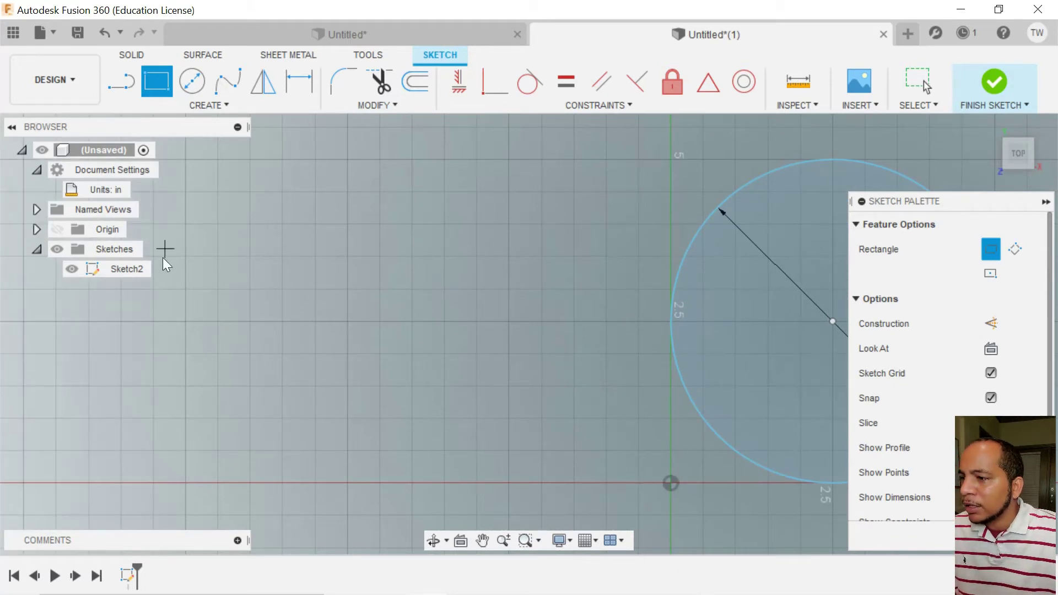
left_click(185, 191)
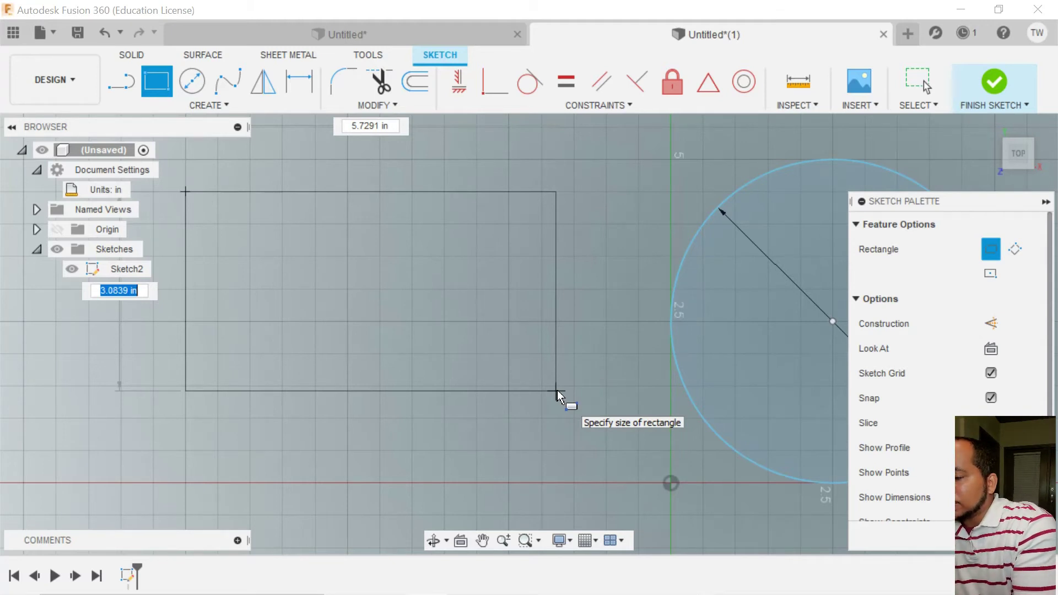
key("BackSpace")
type("3")
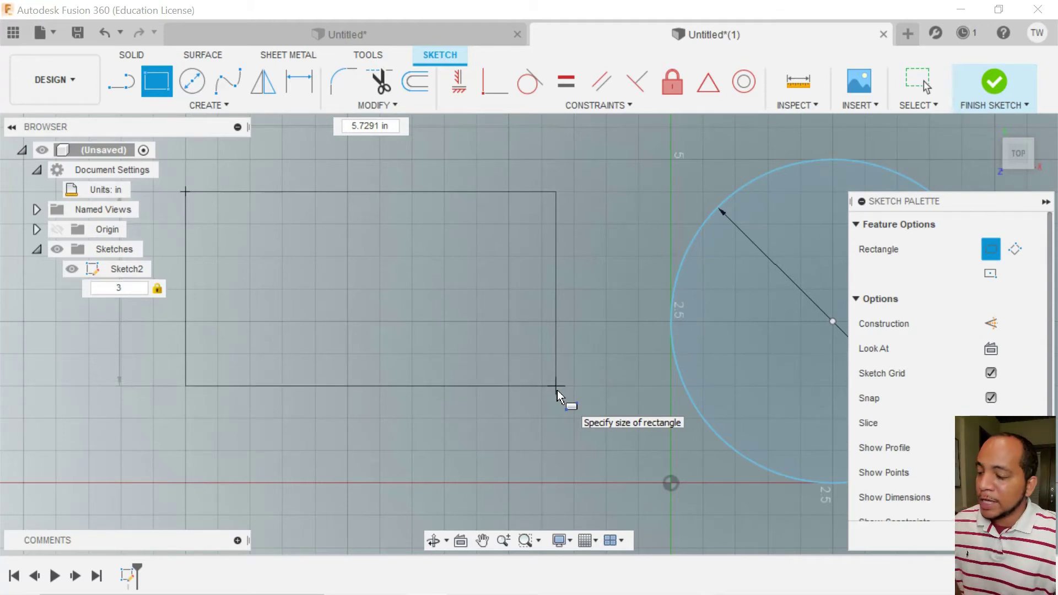
key("Tab")
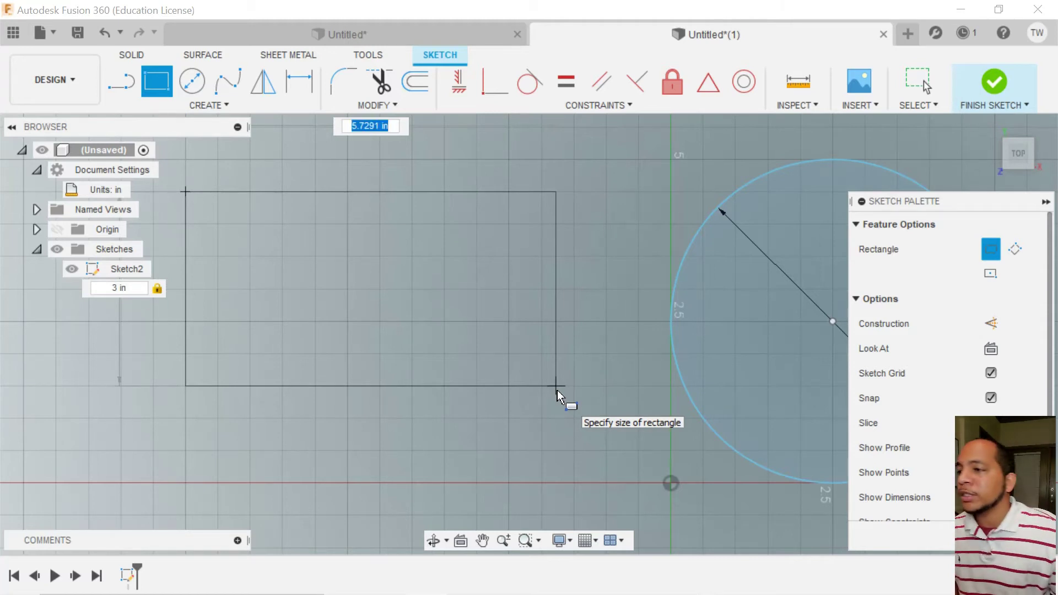
type("5")
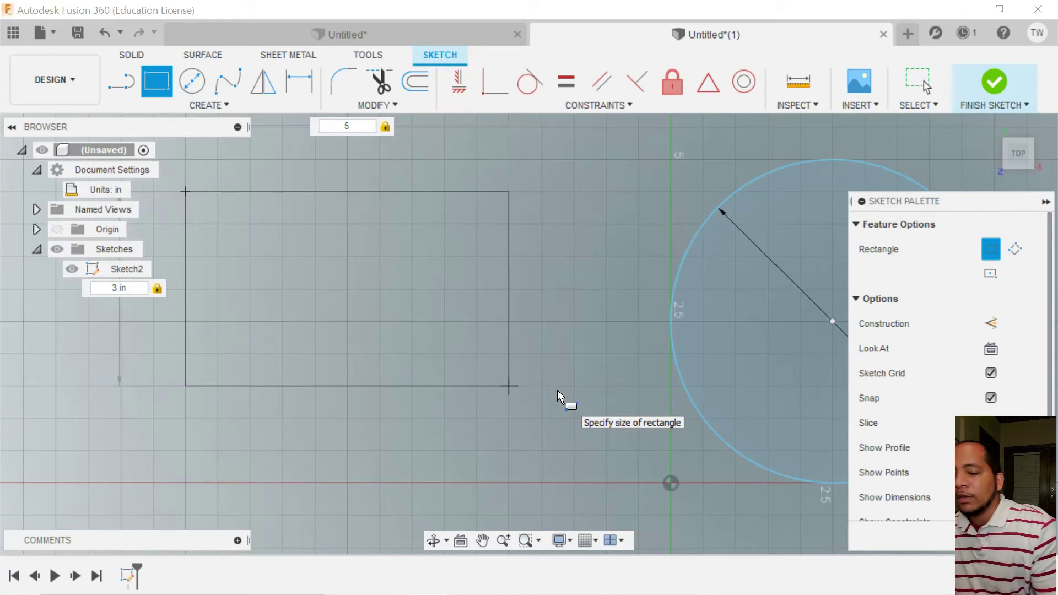
key("Return")
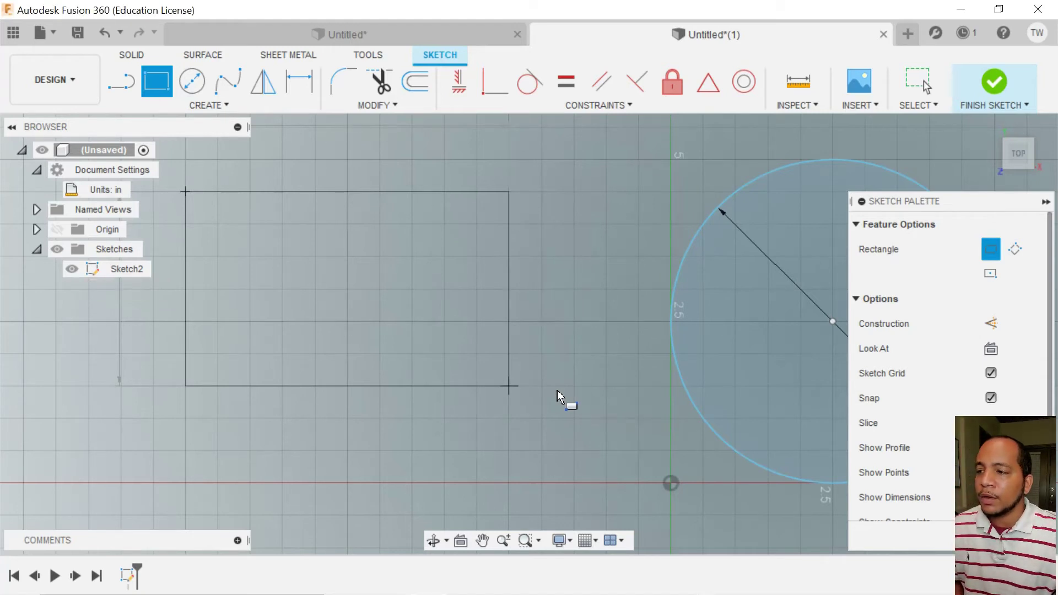
key("Escape")
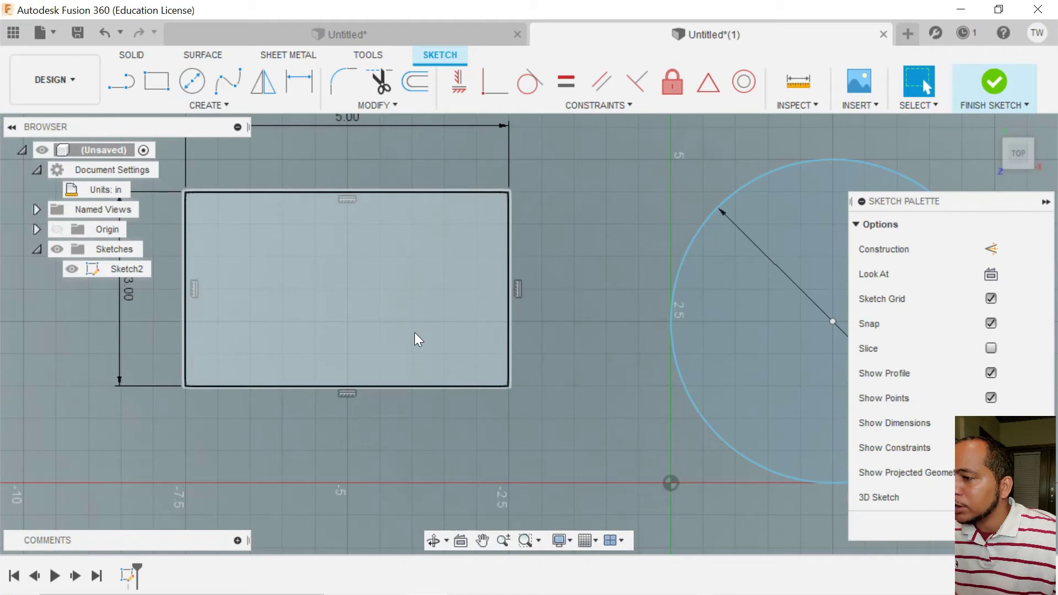
Inspect the dimensioned rectangle and circle from several views, return squarely to the top view, and check the available sketch creation commands
middle_click_drag(414, 332, 524, 405)
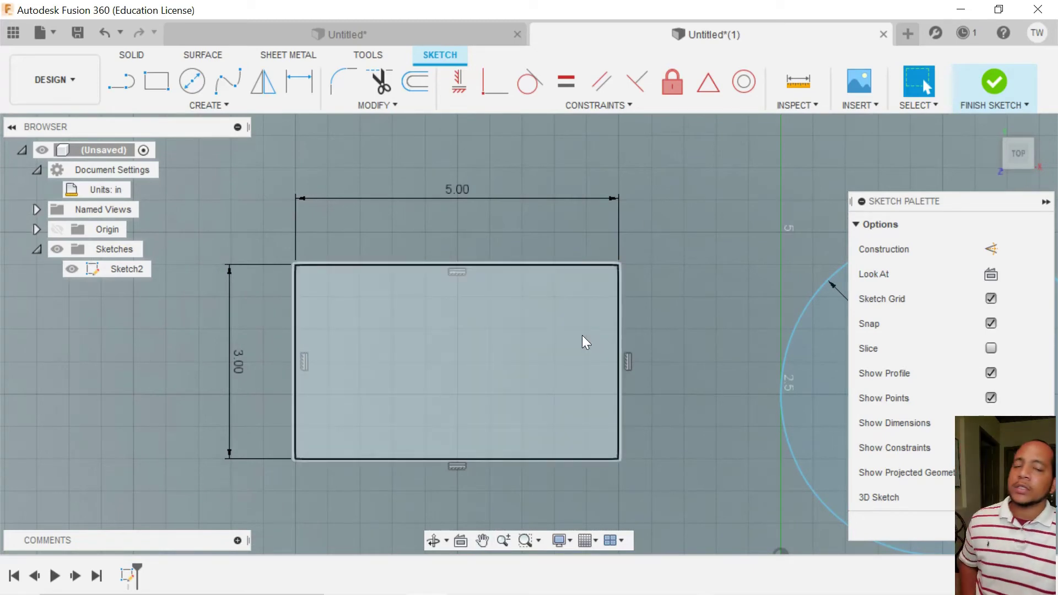
scroll(702, 275, "down", 2)
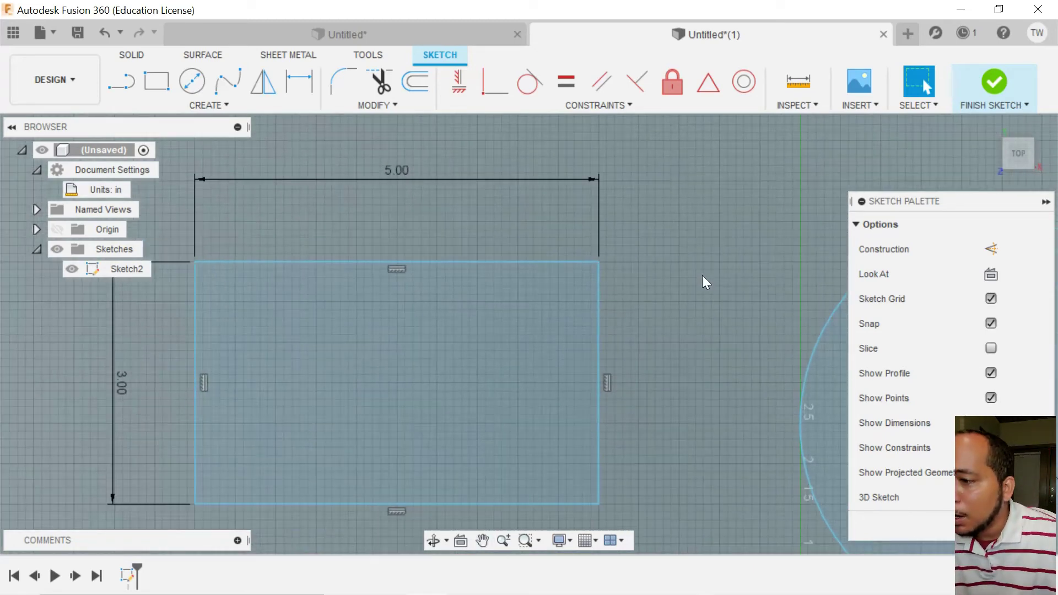
scroll(702, 278, "down", 2)
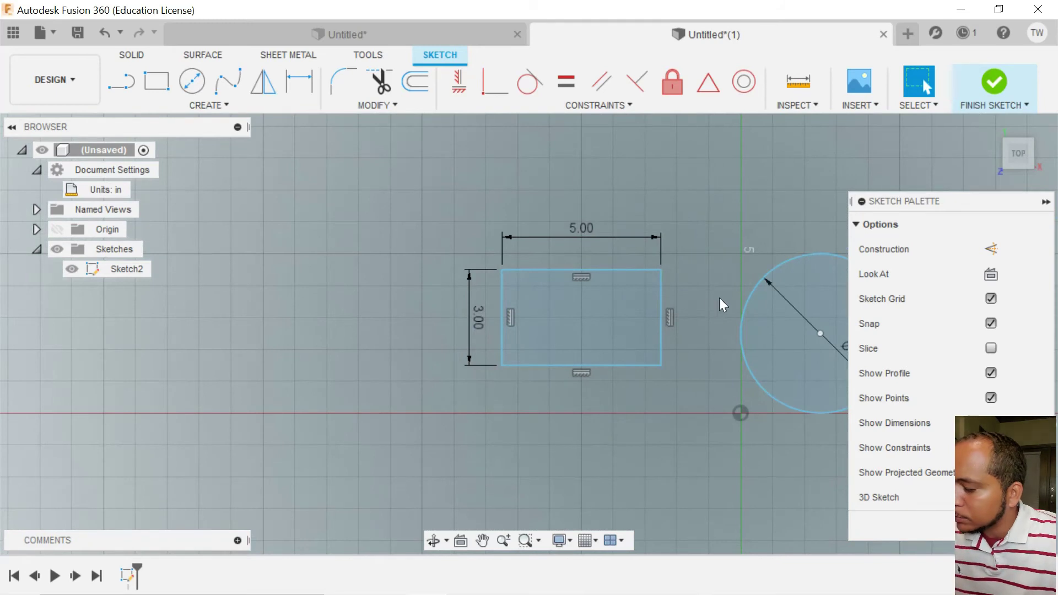
mouse_move(719, 297)
middle_mouse_down("shift")
mouse_move(718, 266)
mouse_move(669, 212)
mouse_move(603, 180)
middle_mouse_up("shift")
scroll(738, 301, "down", 3)
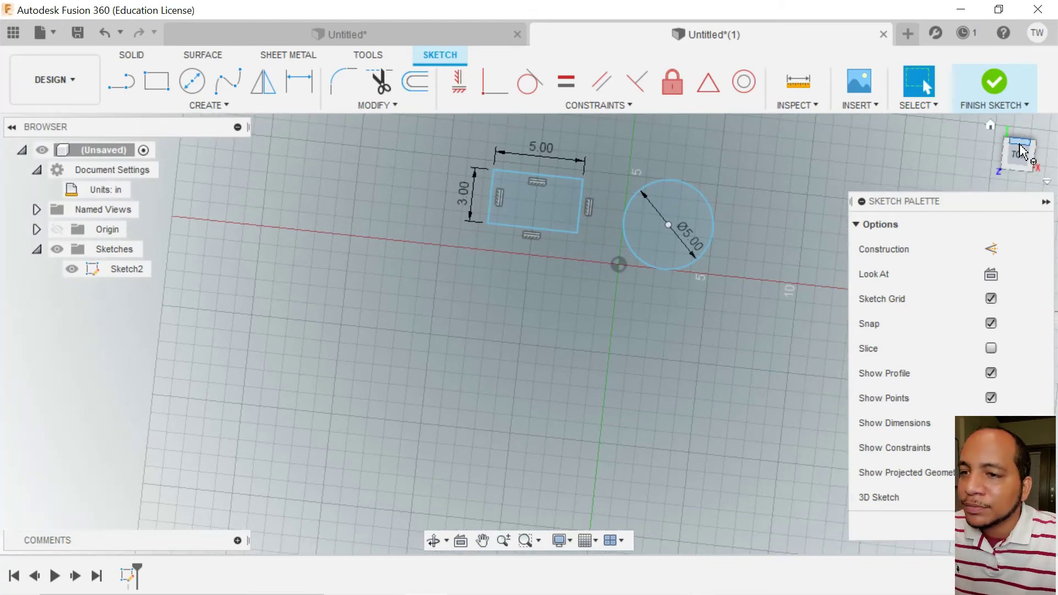
left_click(1021, 164)
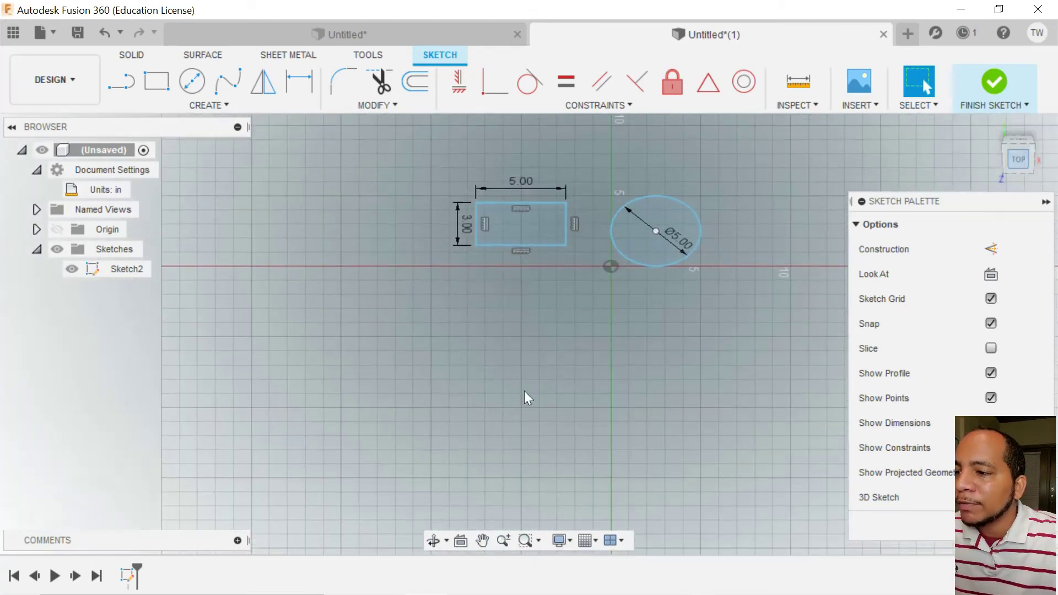
scroll(597, 316, "up", 3)
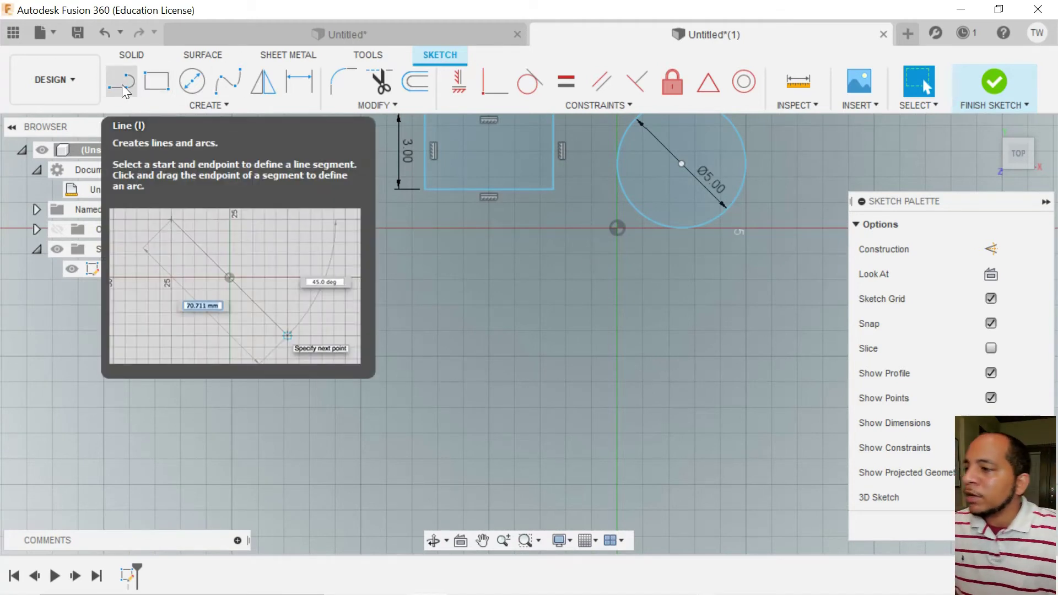
left_click(218, 106)
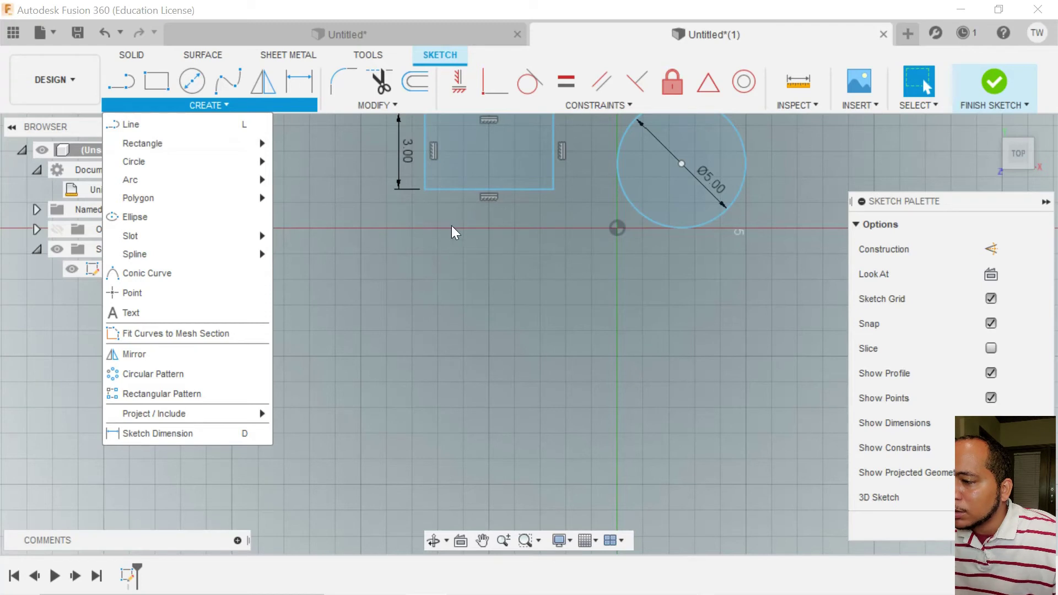
left_click(446, 249)
Draw a horizontal line 5 in long at 0 degrees below the rectangle
key("l")
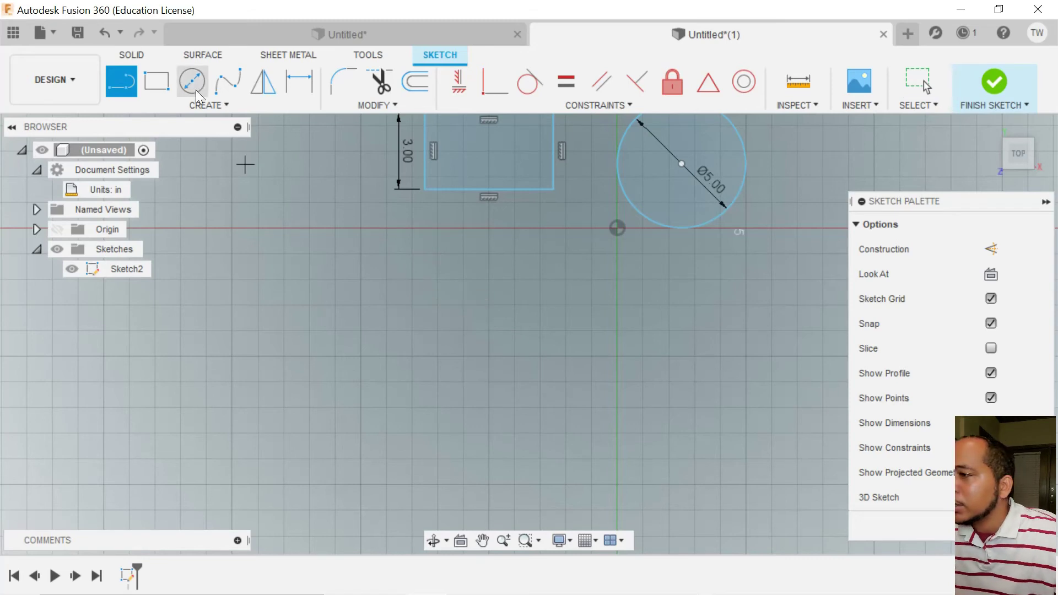
left_click(199, 104)
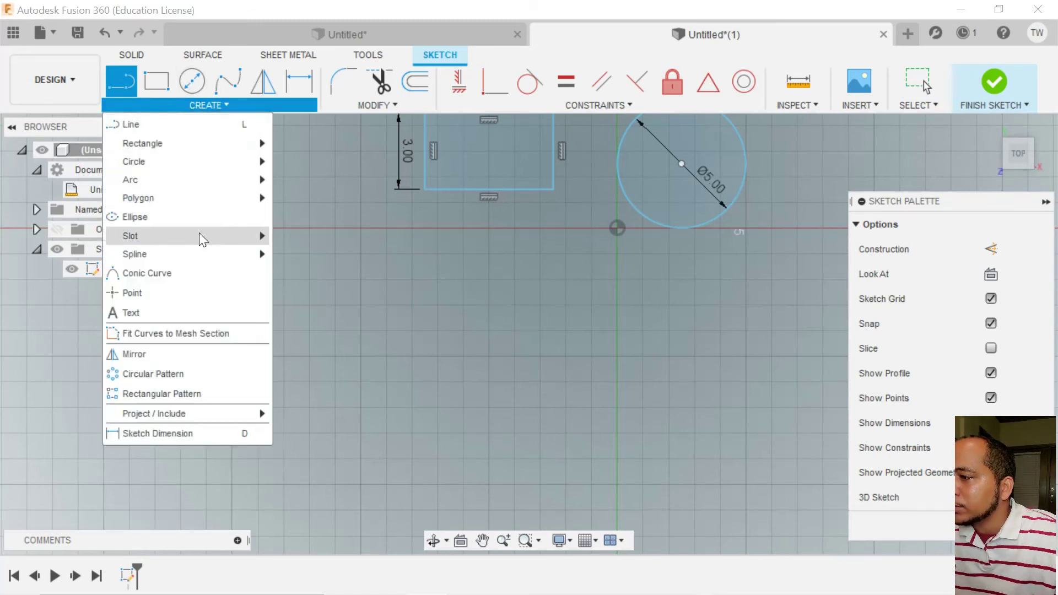
mouse_move(200, 161)
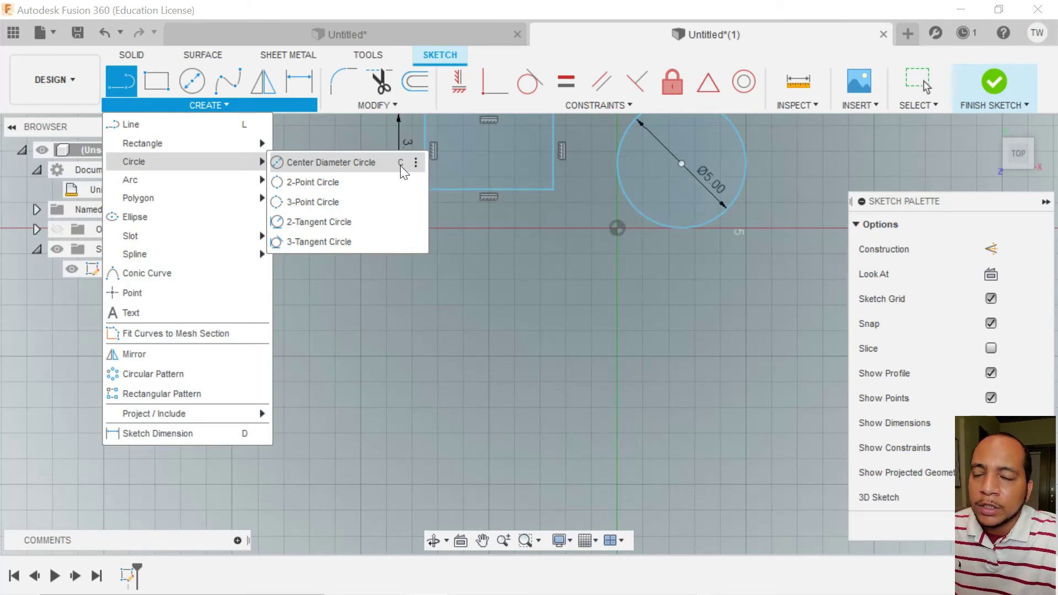
mouse_move(234, 142)
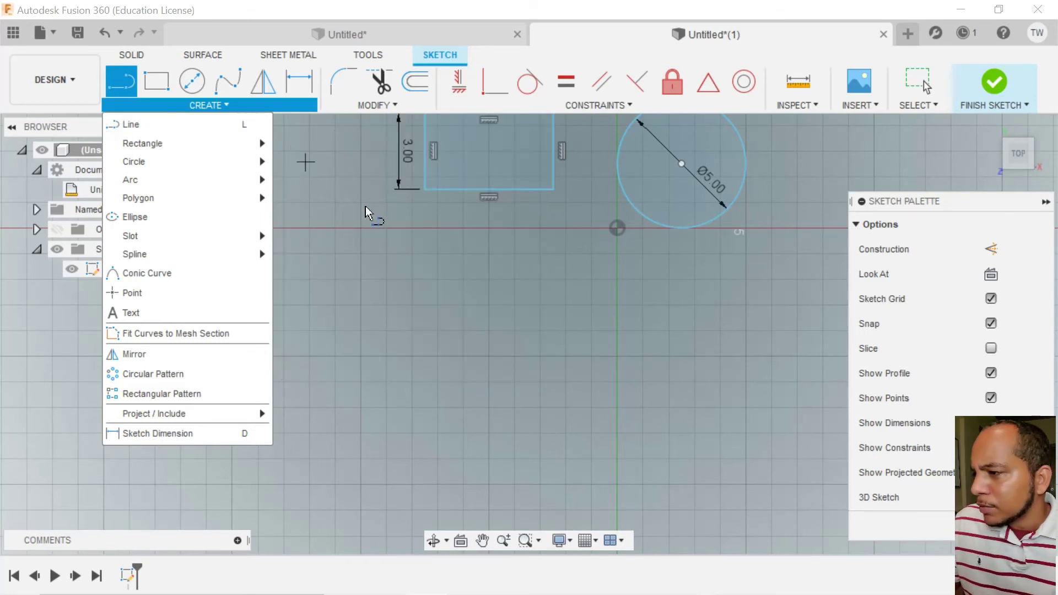
left_click(281, 105)
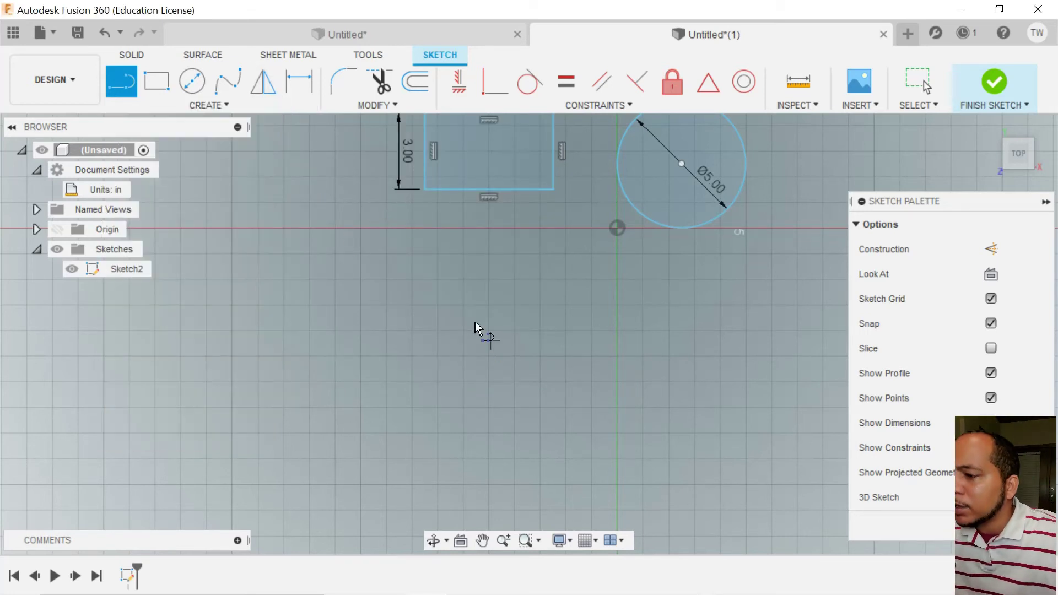
left_click(411, 304)
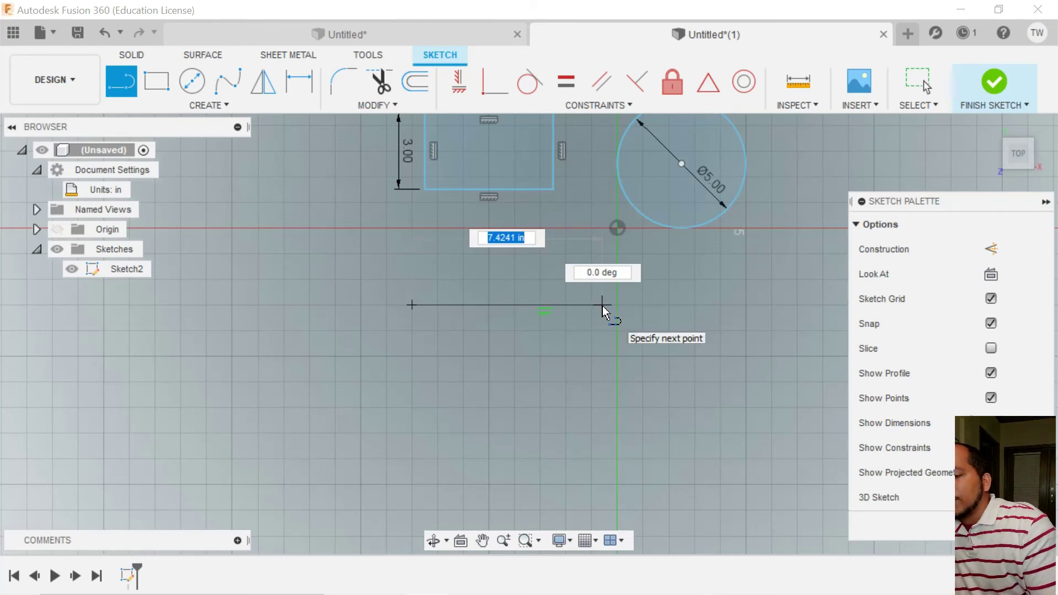
type("5")
key("Tab")
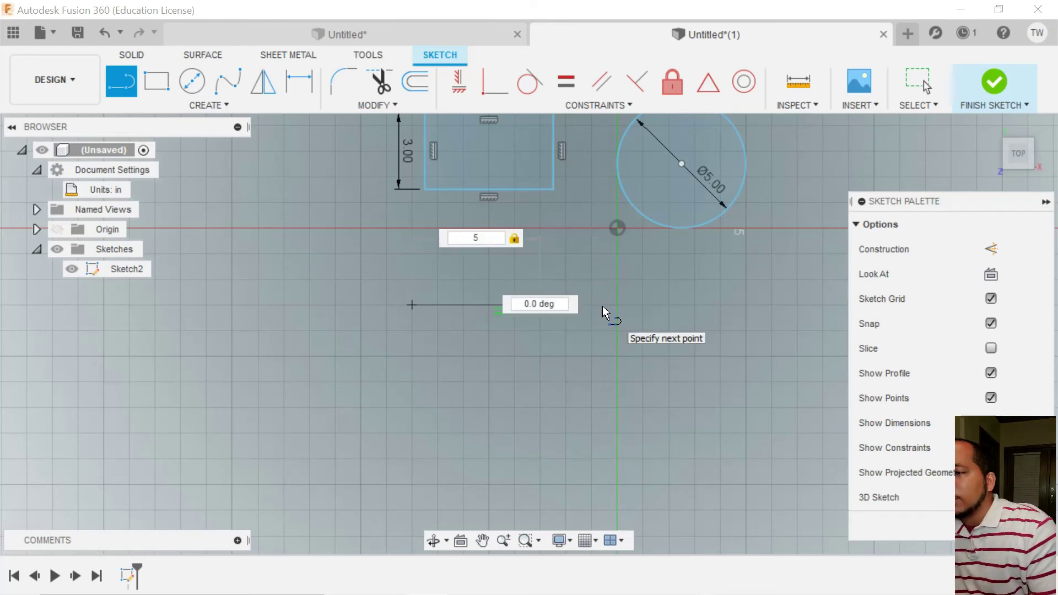
key("Return")
key("Escape")
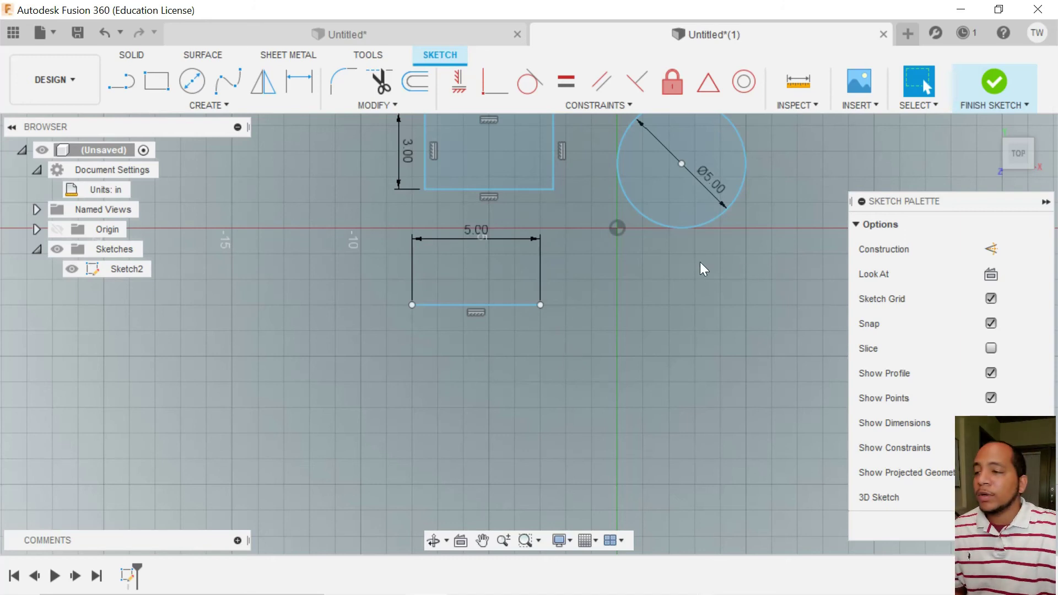
scroll(650, 239, "up", 2)
scroll(650, 239, "down", 3)
scroll(650, 240, "down", 2)
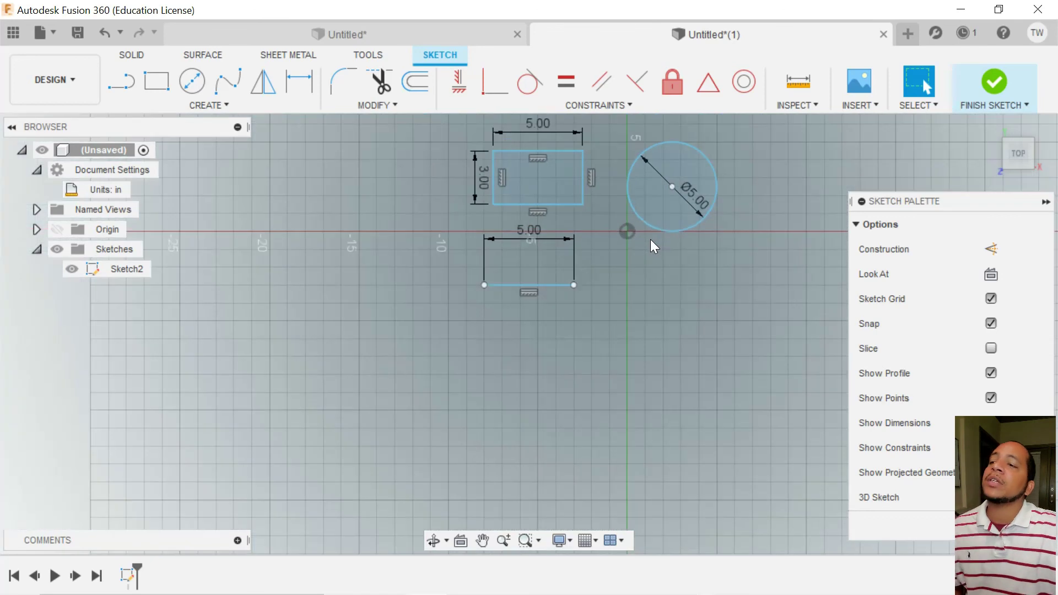